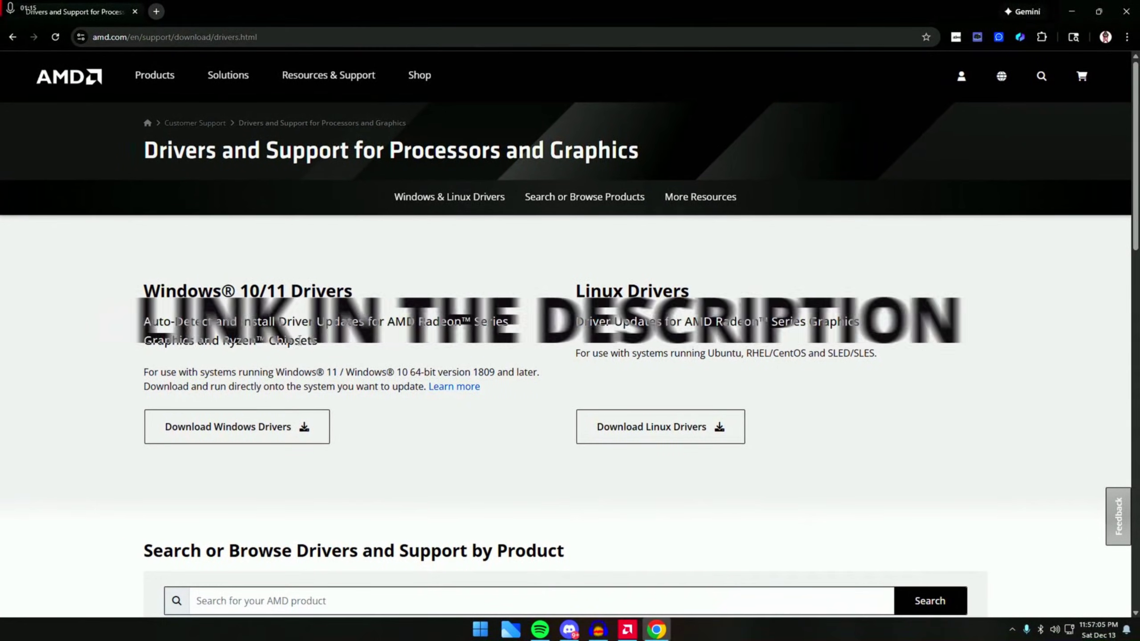
# Step: Scroll down AMD's Drivers and Support page to the Windows 10/11 driver download option
pyautogui.scroll(-4, 277, 290)
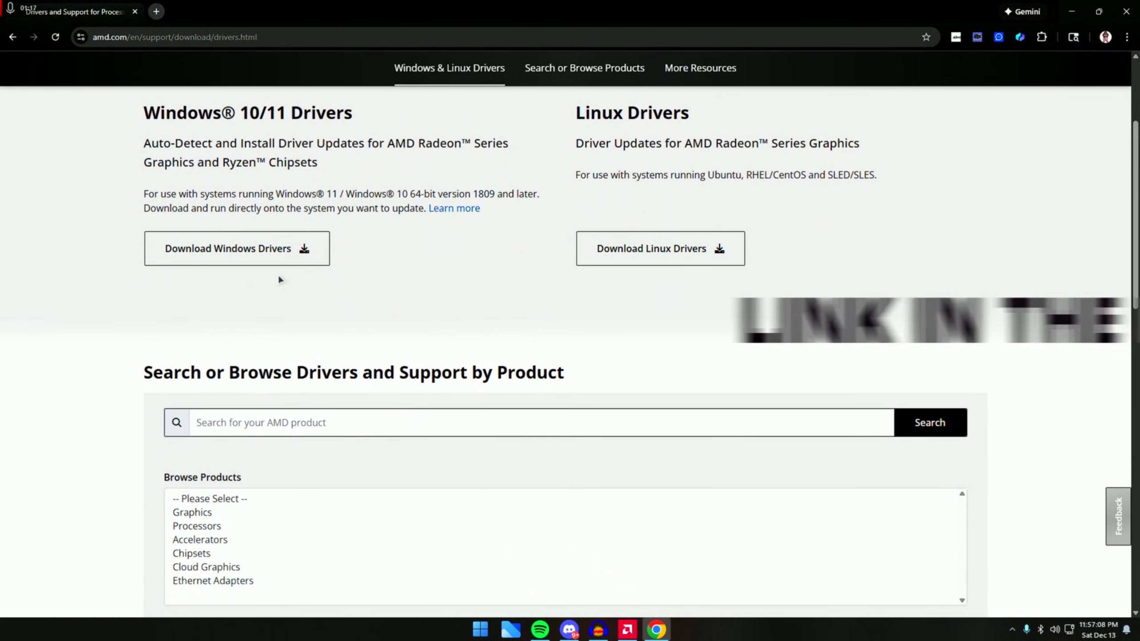
pyautogui.scroll(-4, 237, 268)
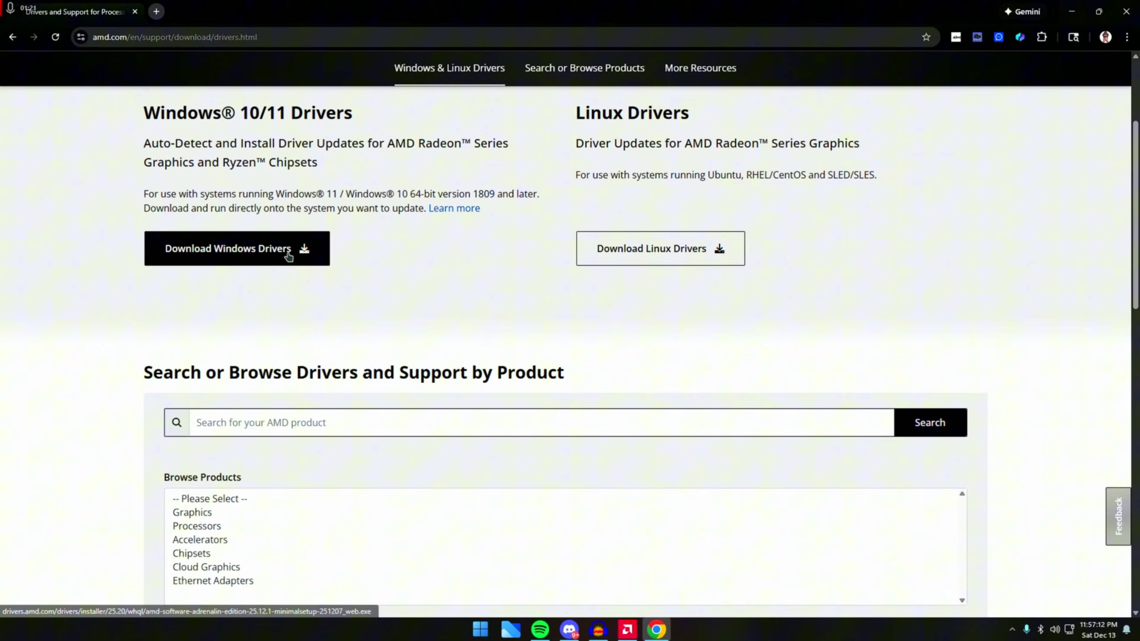
# Step: Download and run the 43.1 MB Adrenalin 25.12.1 installer, then cancel and quit it
pyautogui.click(288, 254)
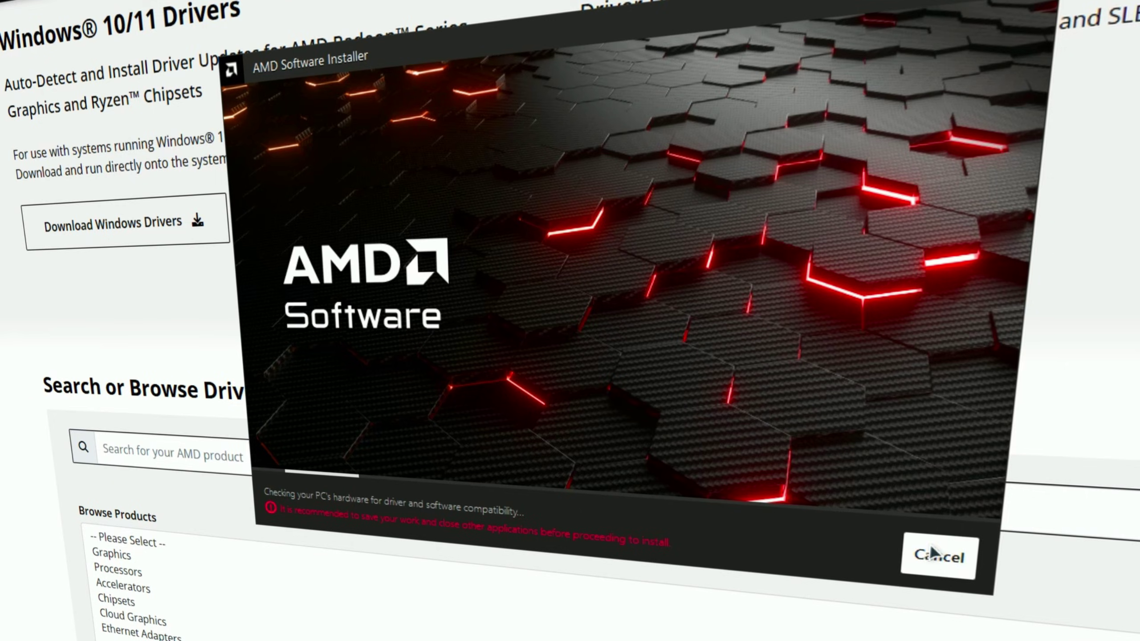
pyautogui.click(930, 550)
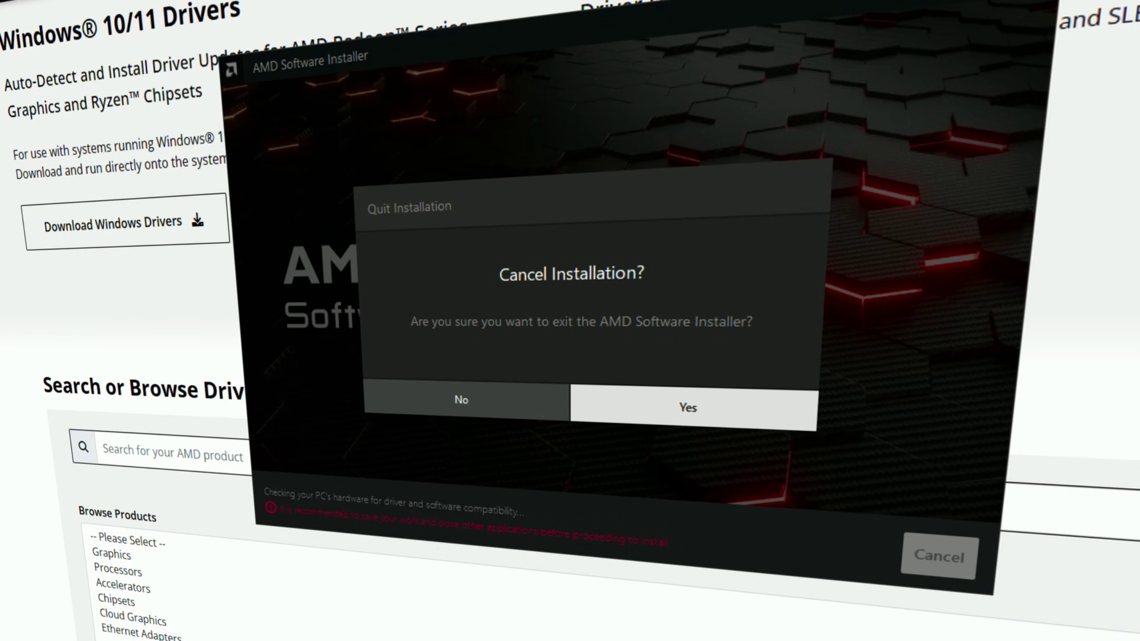
pyautogui.click(715, 396)
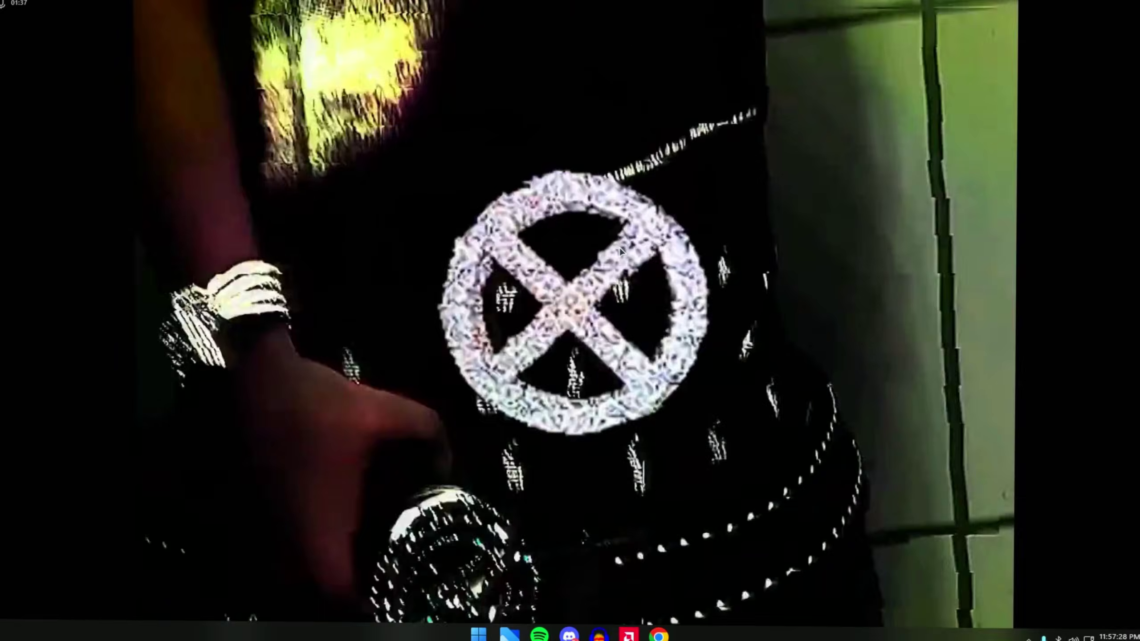
# Step: Bring up the desktop context menu to launch AMD Software: Adrenalin Edition
pyautogui.rightClick(621, 244)
pyautogui.click(524, 201)
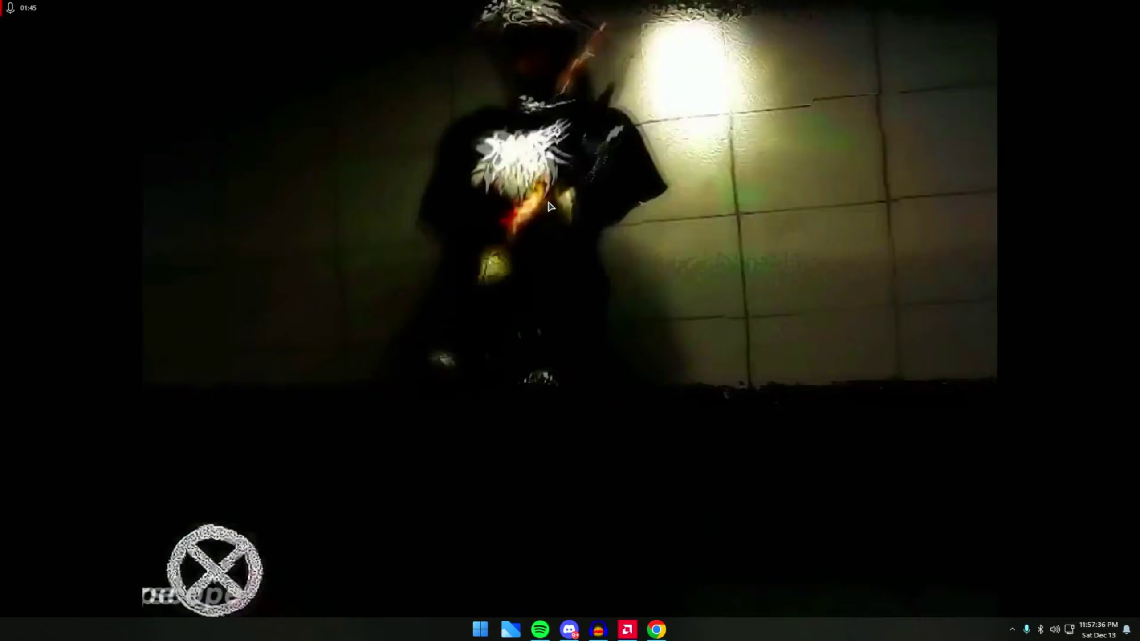
pyautogui.rightClick(525, 202)
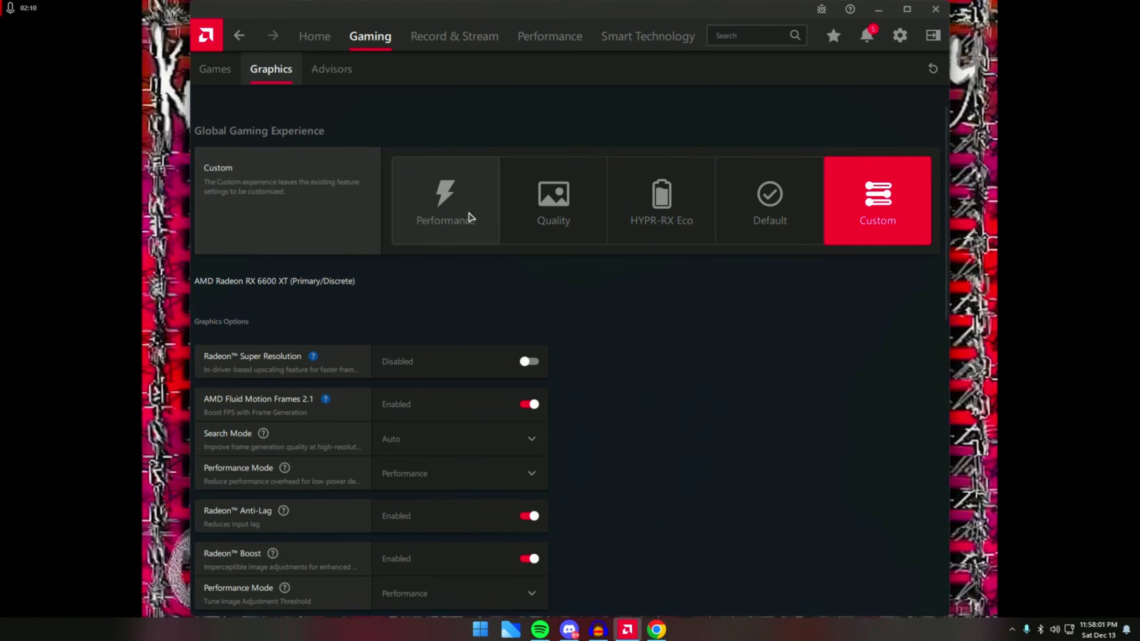
pyautogui.click(433, 170)
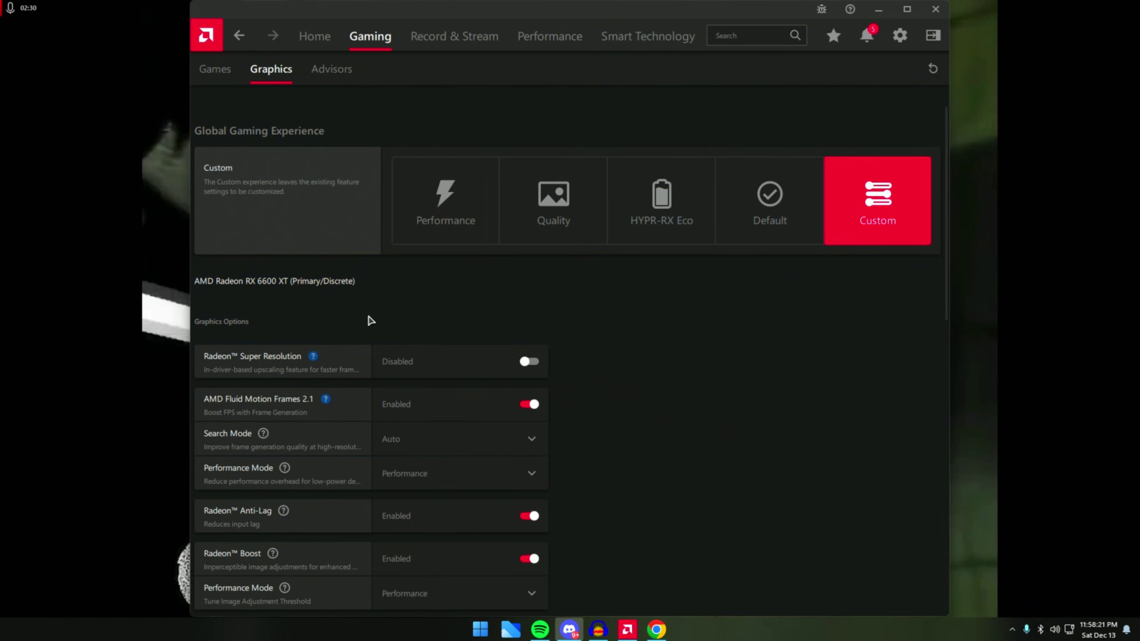
pyautogui.scroll(-1, 440, 331)
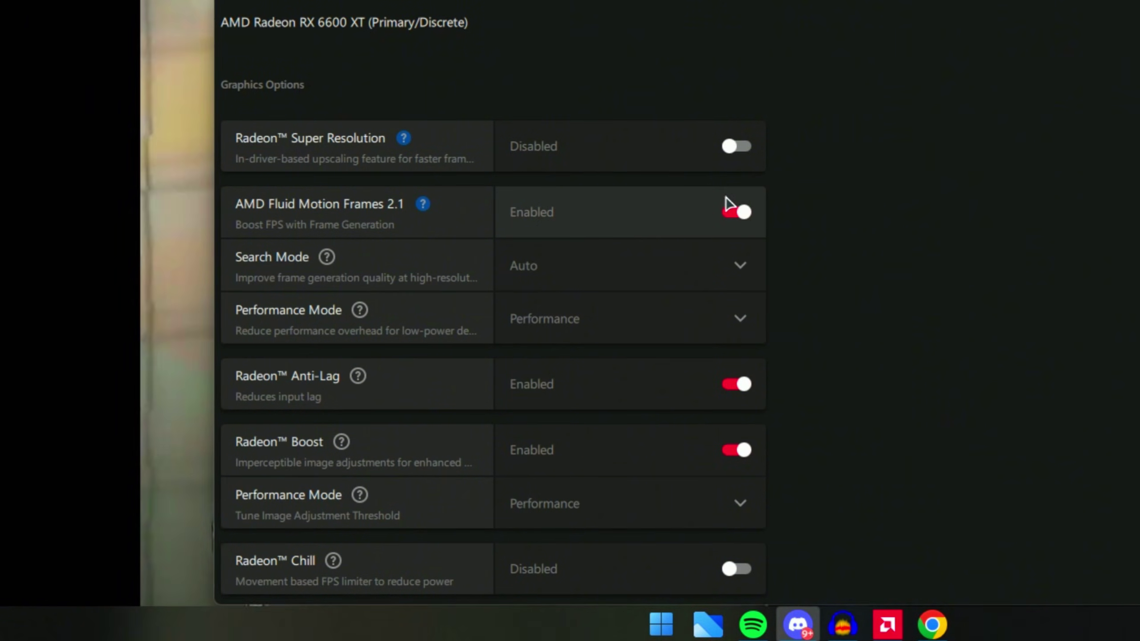
pyautogui.scroll(-2, 682, 224)
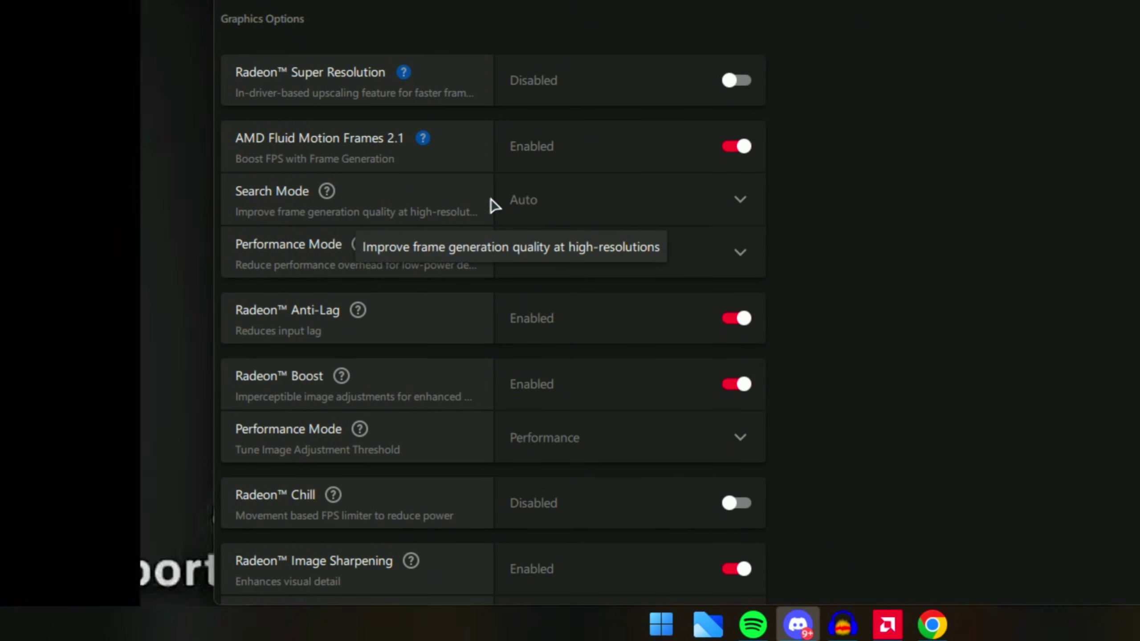
pyautogui.click(569, 199)
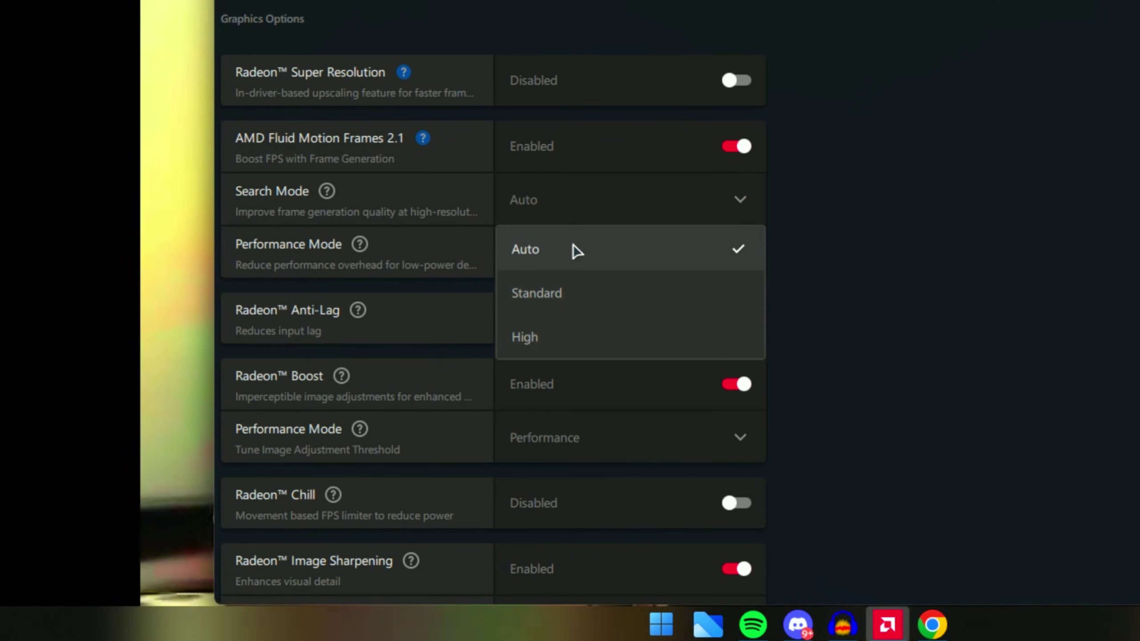
pyautogui.scroll(-1, 606, 225)
pyautogui.scroll(-1, 602, 225)
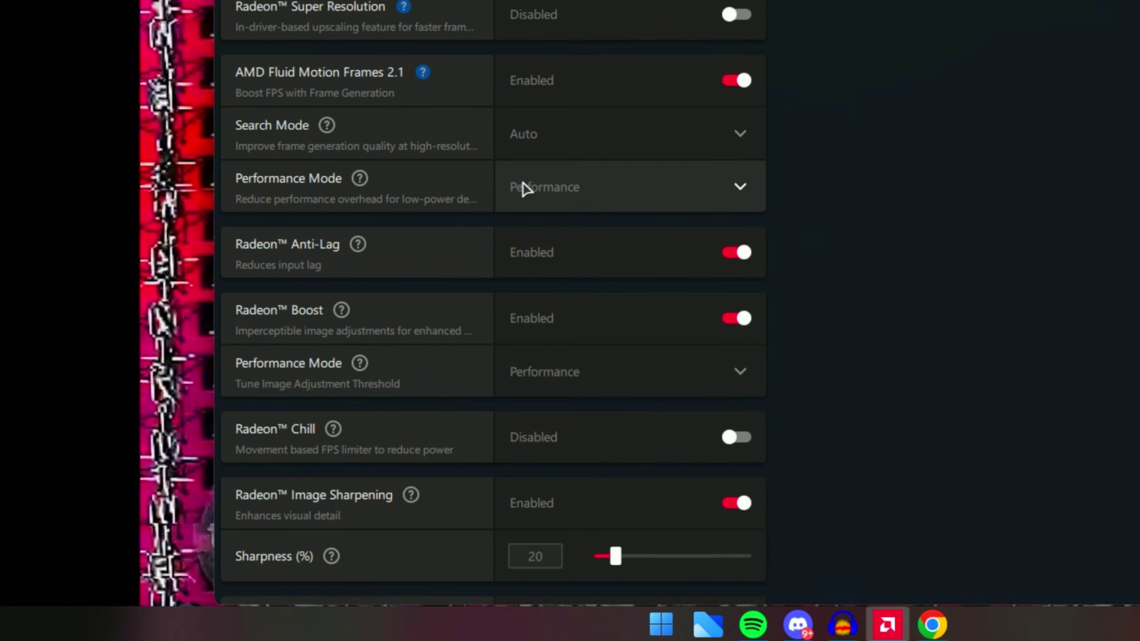
pyautogui.click(559, 198)
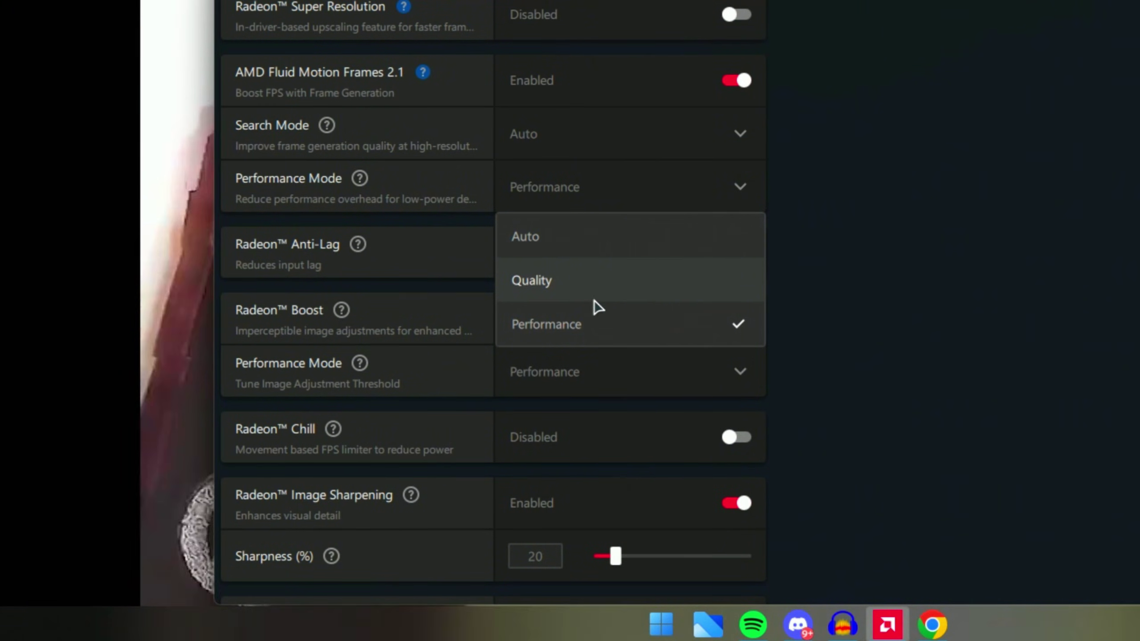
pyautogui.click(588, 328)
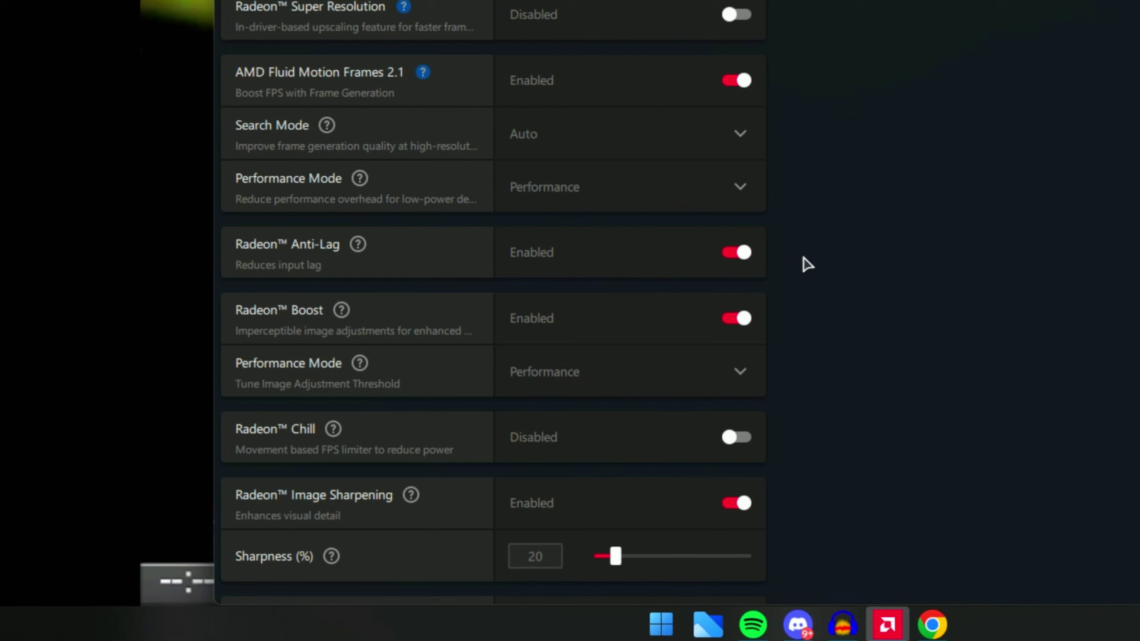
pyautogui.scroll(-1, 806, 259)
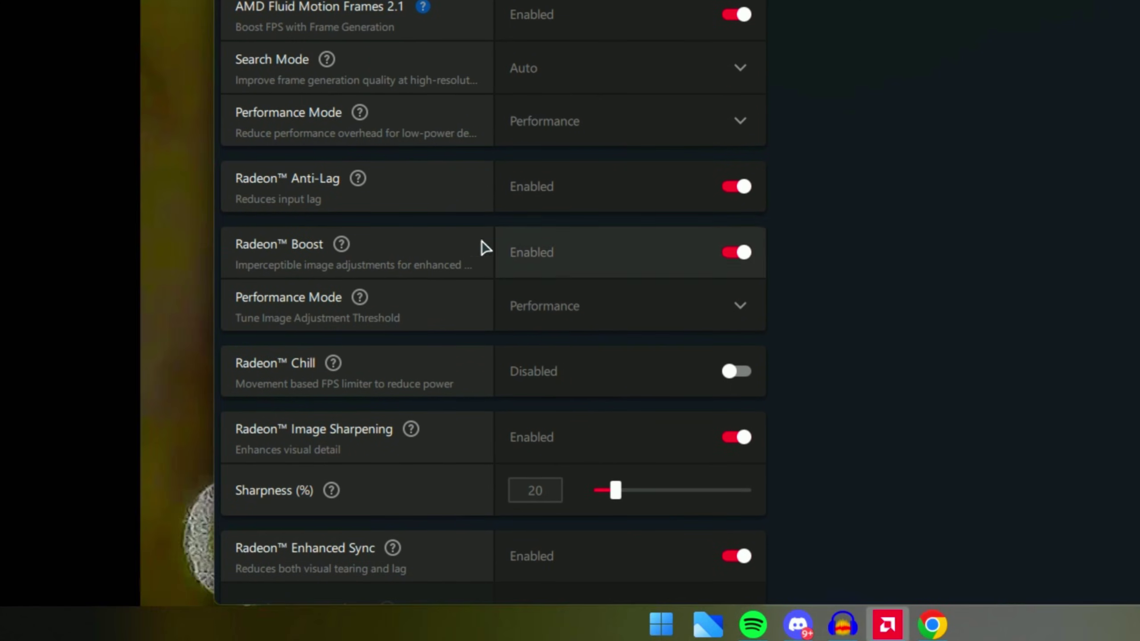
pyautogui.moveTo(291, 258)
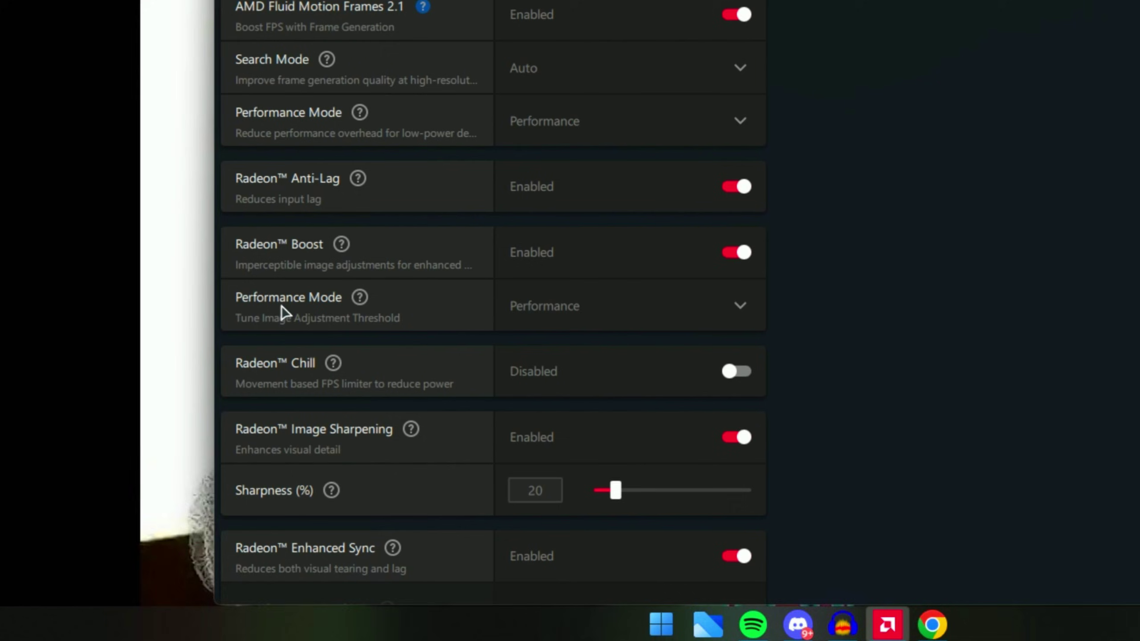
pyautogui.click(581, 323)
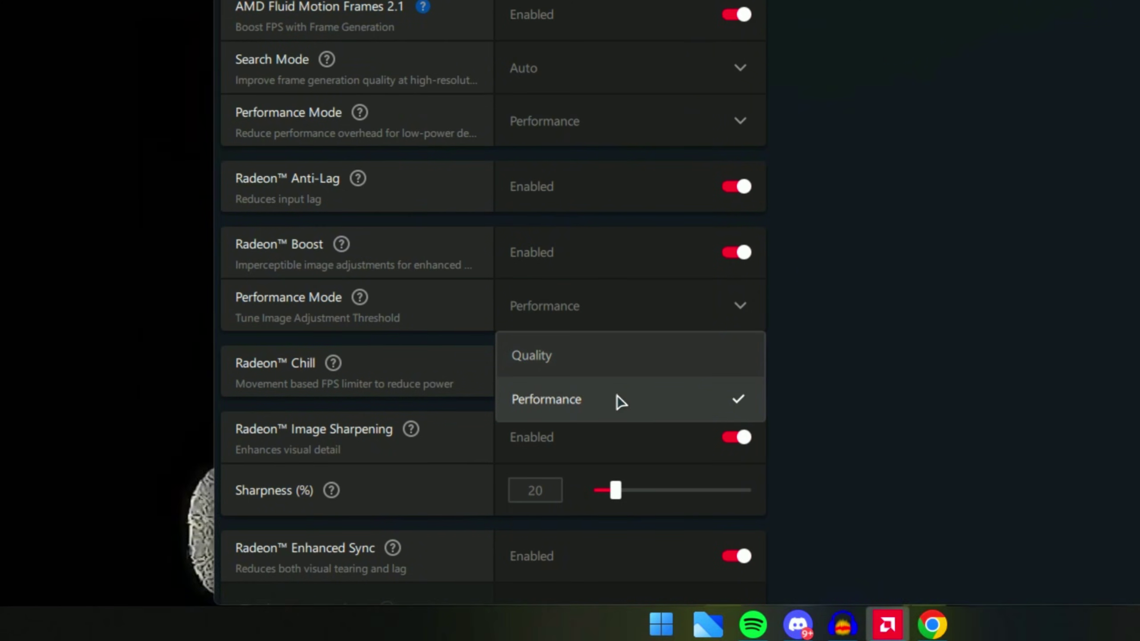
pyautogui.click(823, 320)
pyautogui.scroll(-1, 315, 310)
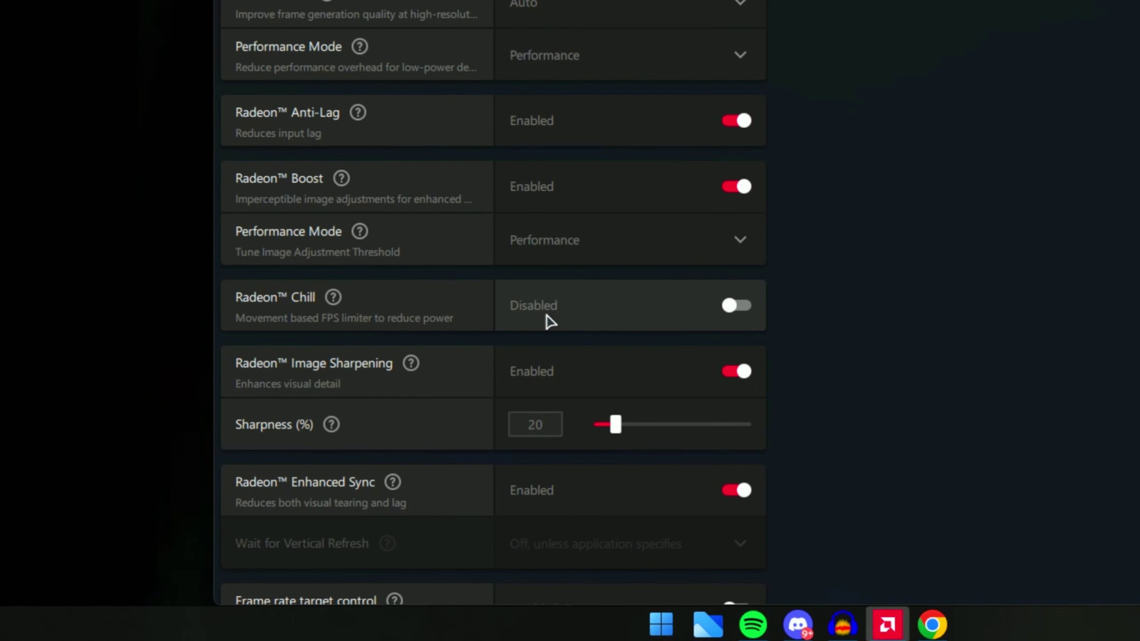
pyautogui.scroll(-1, 563, 313)
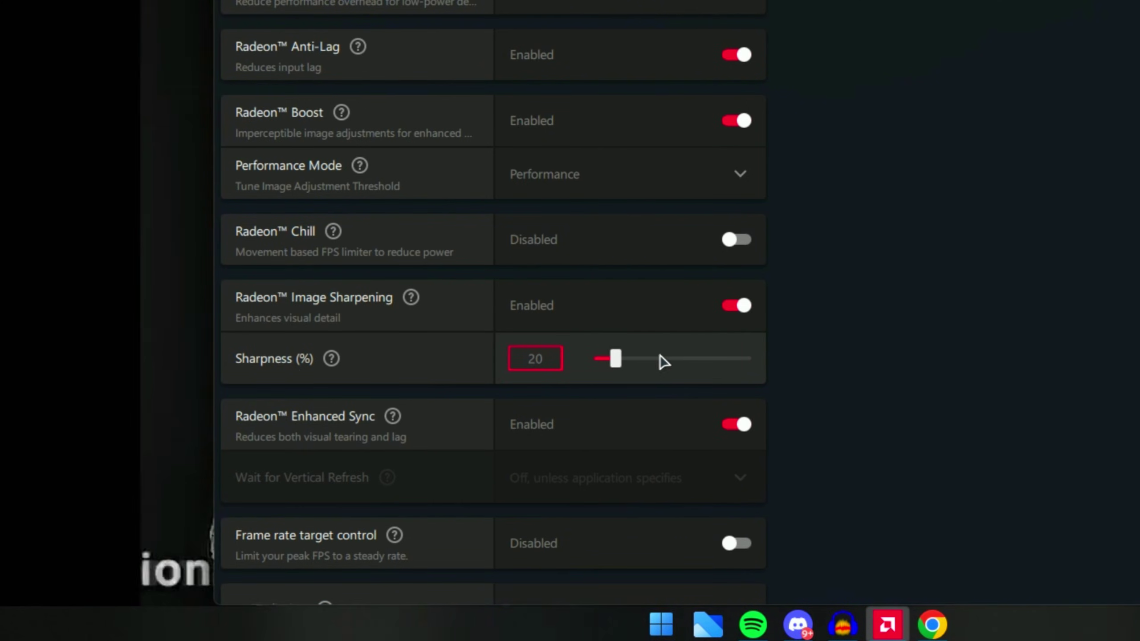
pyautogui.scroll(-1, 575, 357)
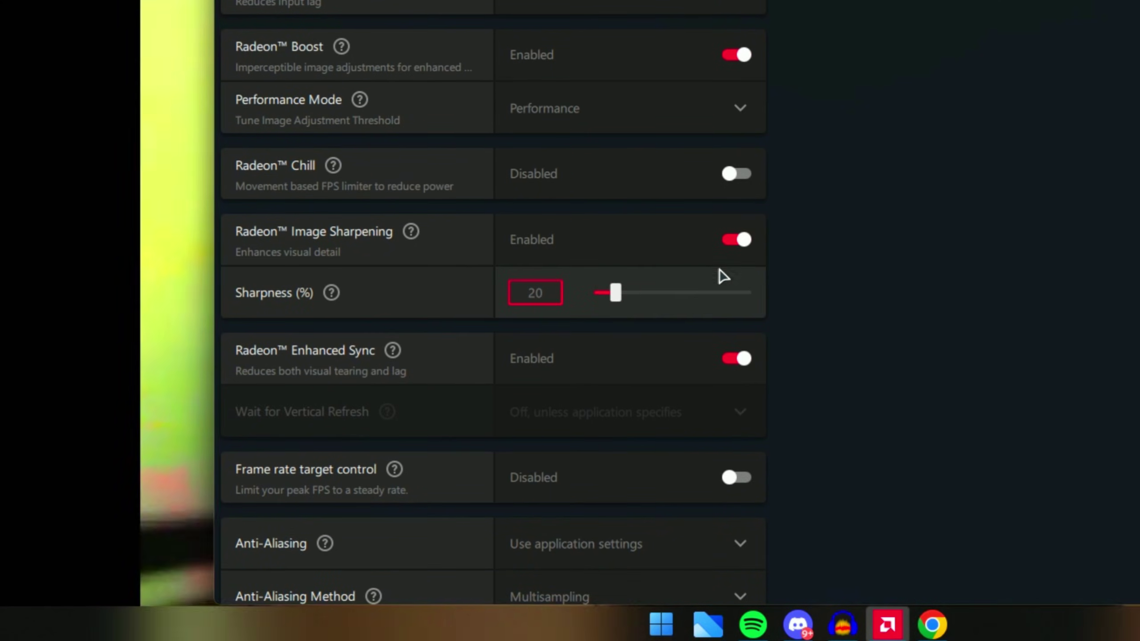
pyautogui.scroll(-2, 808, 289)
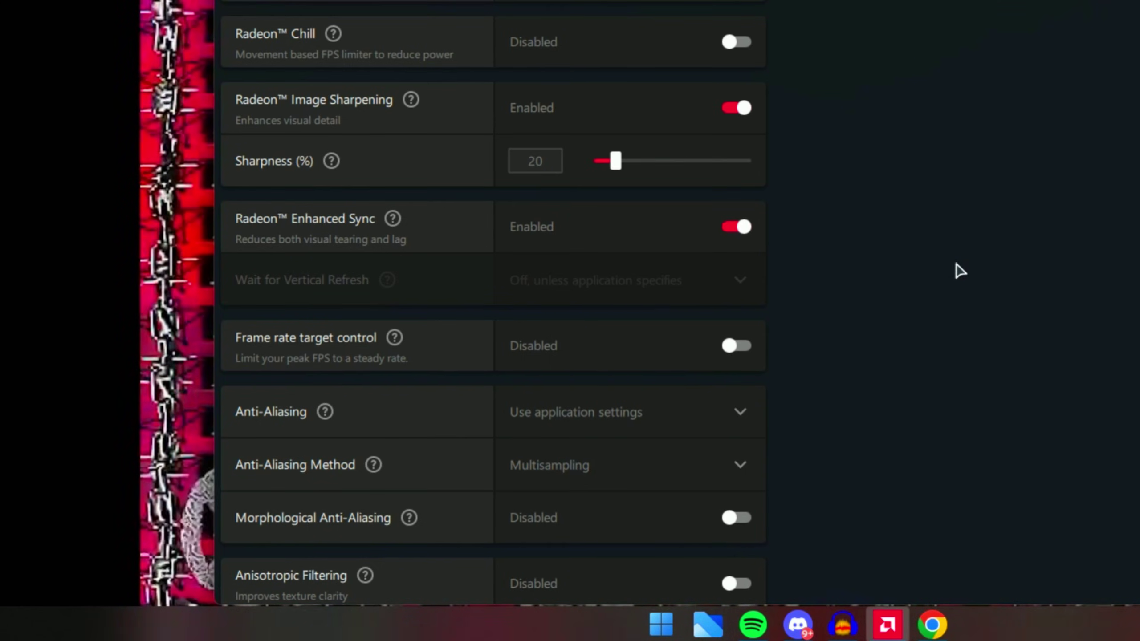
# Step: Enable Frame rate target control and change Max FPS from 60 to 144
pyautogui.scroll(-6, 845, 257)
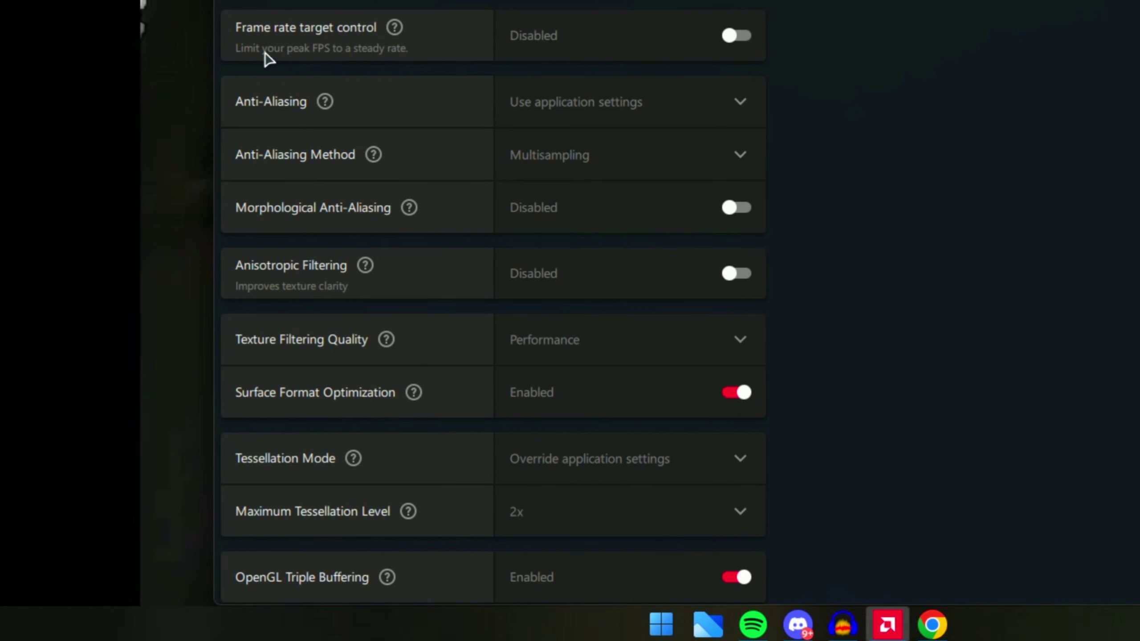
pyautogui.click(611, 38)
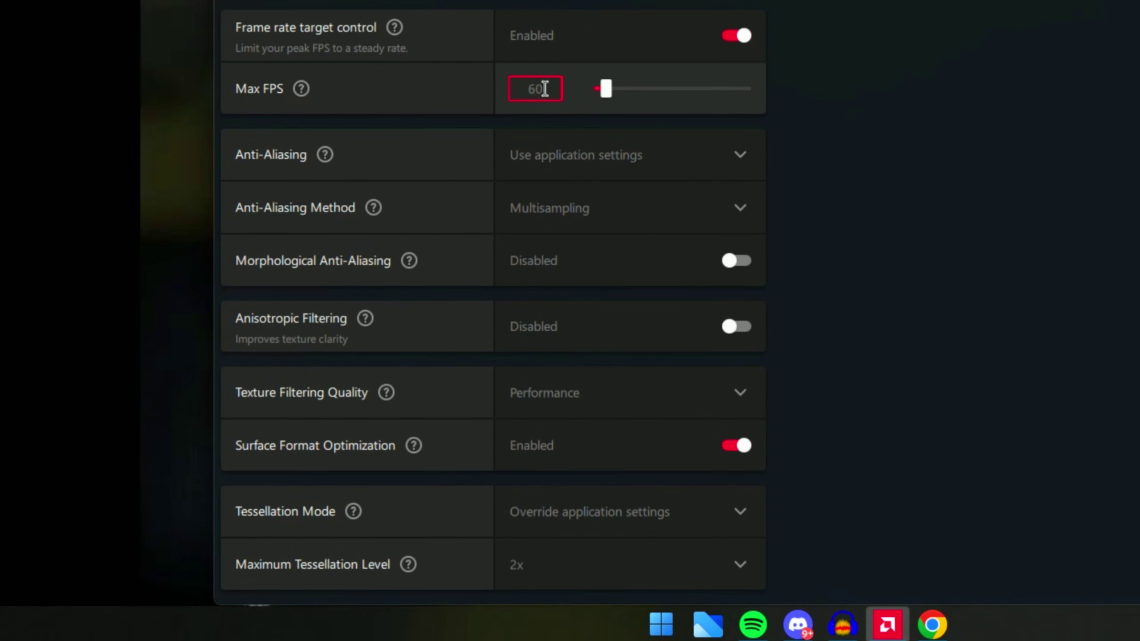
pyautogui.moveTo(548, 89); pyautogui.dragTo(513, 89)
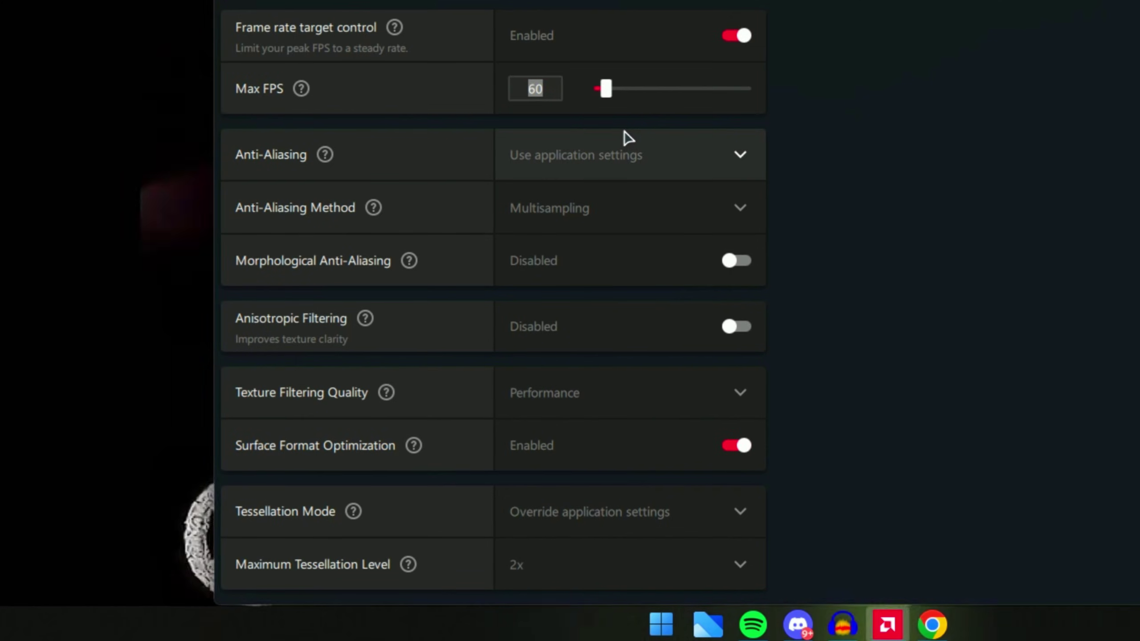
pyautogui.write('144')
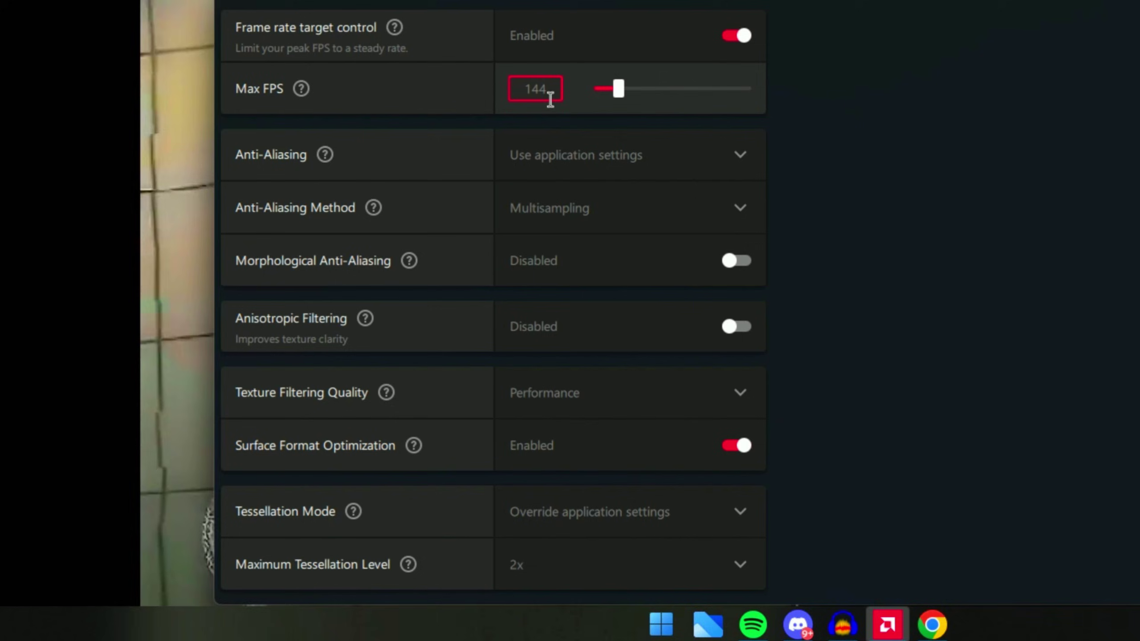
pyautogui.press('Return')
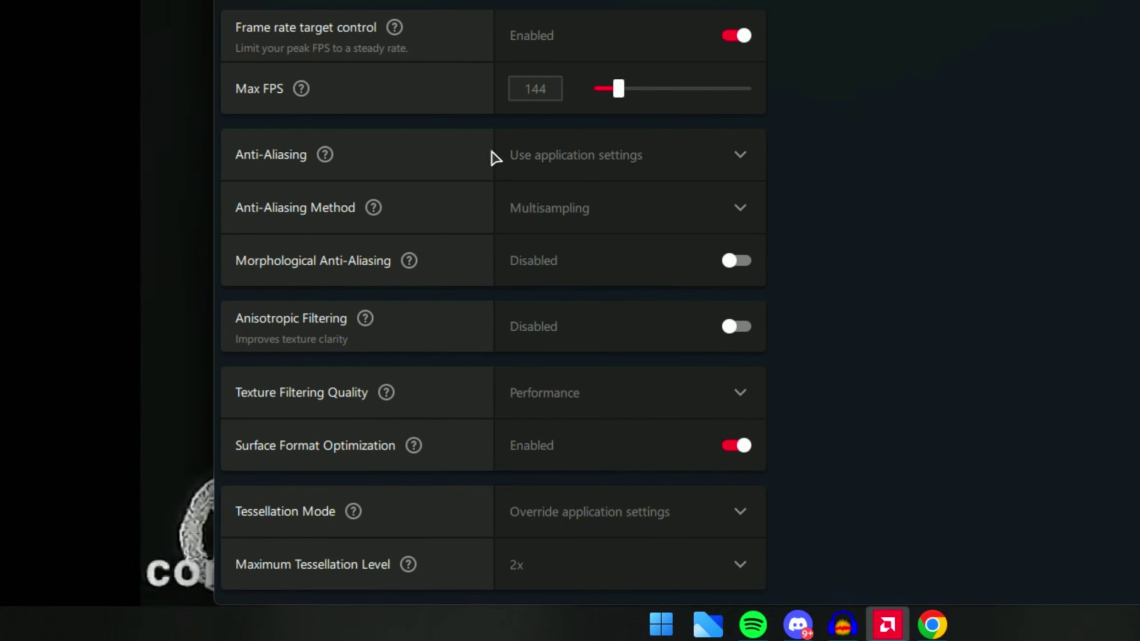
pyautogui.click(605, 170)
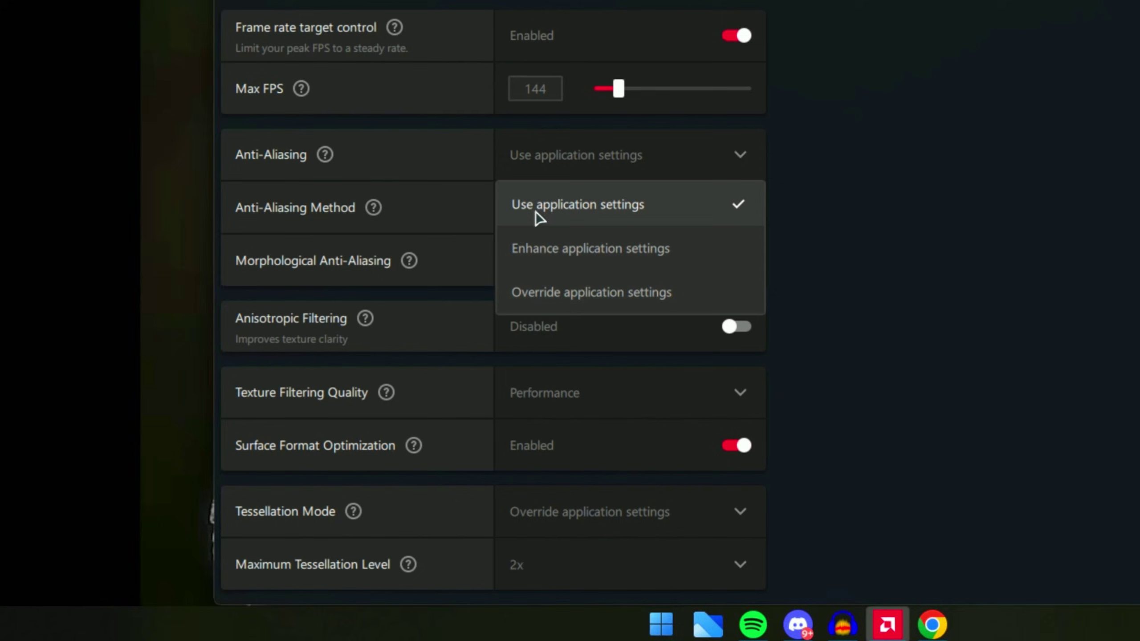
pyautogui.click(778, 171)
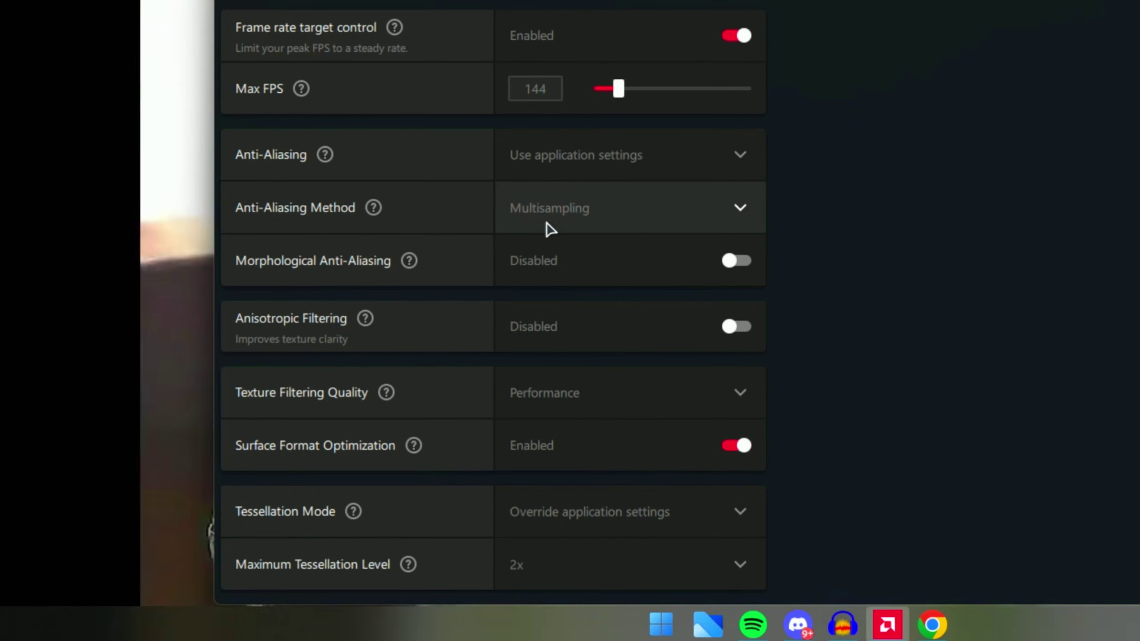
pyautogui.click(547, 222)
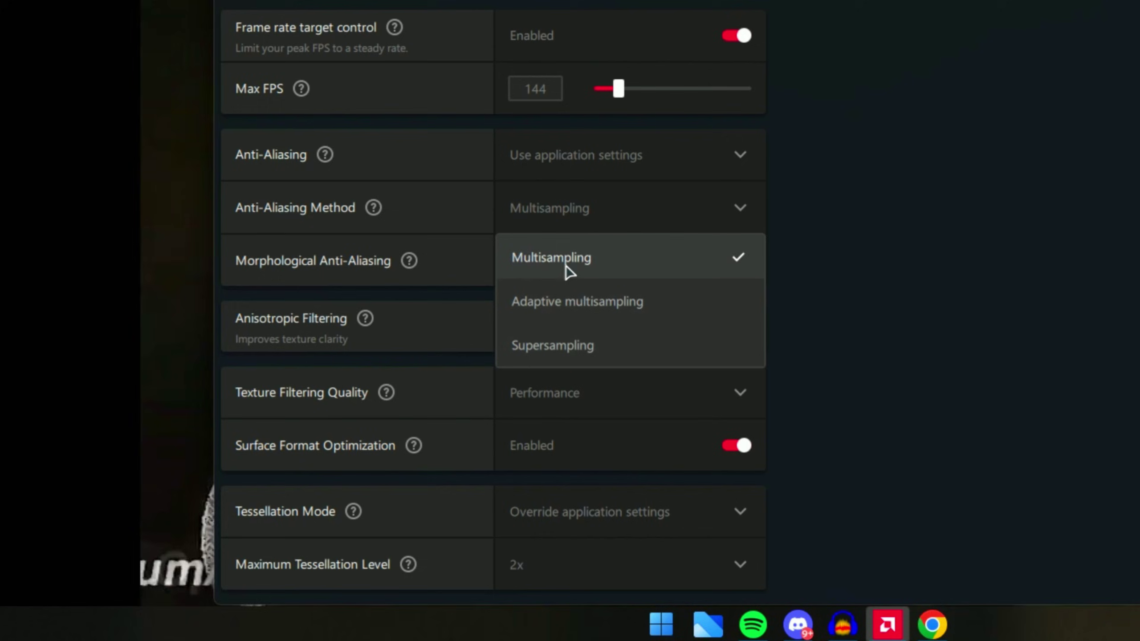
pyautogui.click(649, 260)
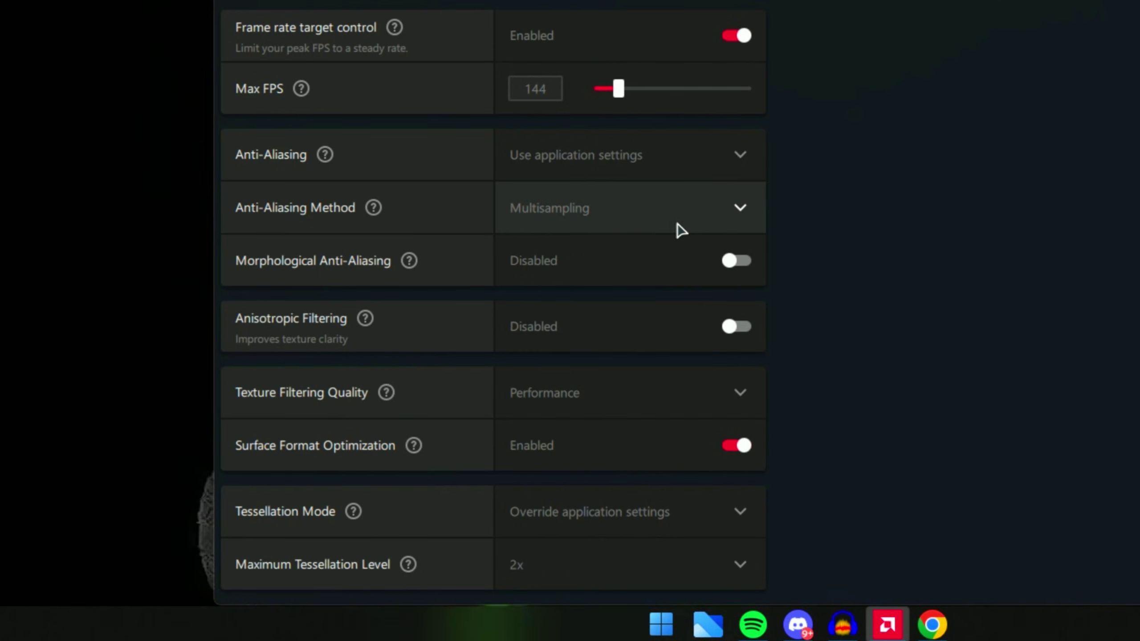
pyautogui.click(624, 220)
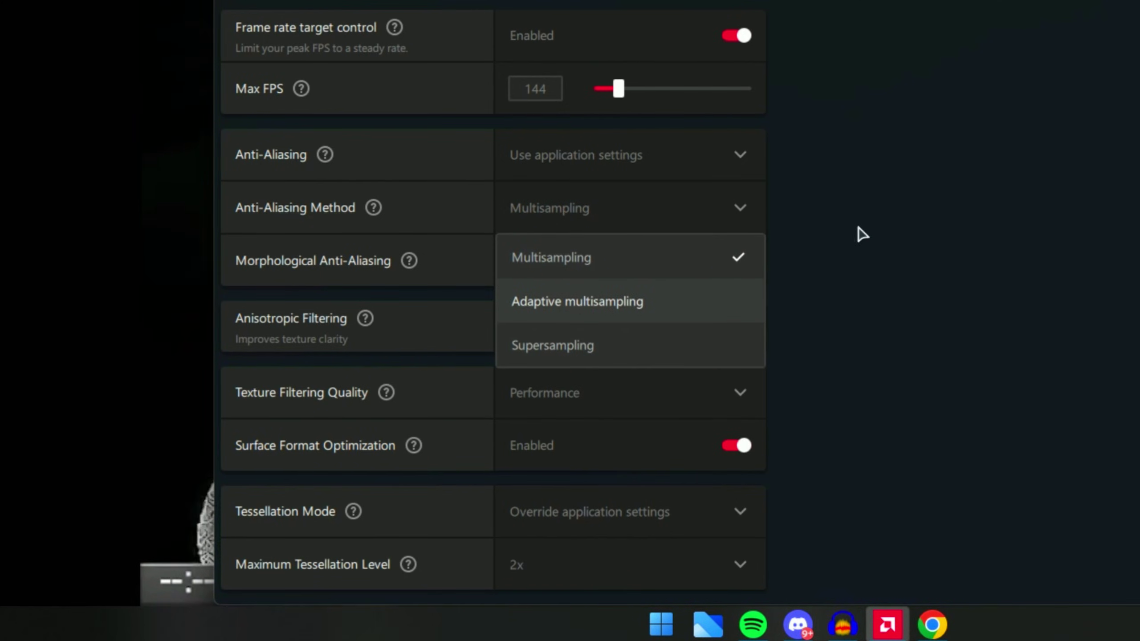
pyautogui.click(858, 234)
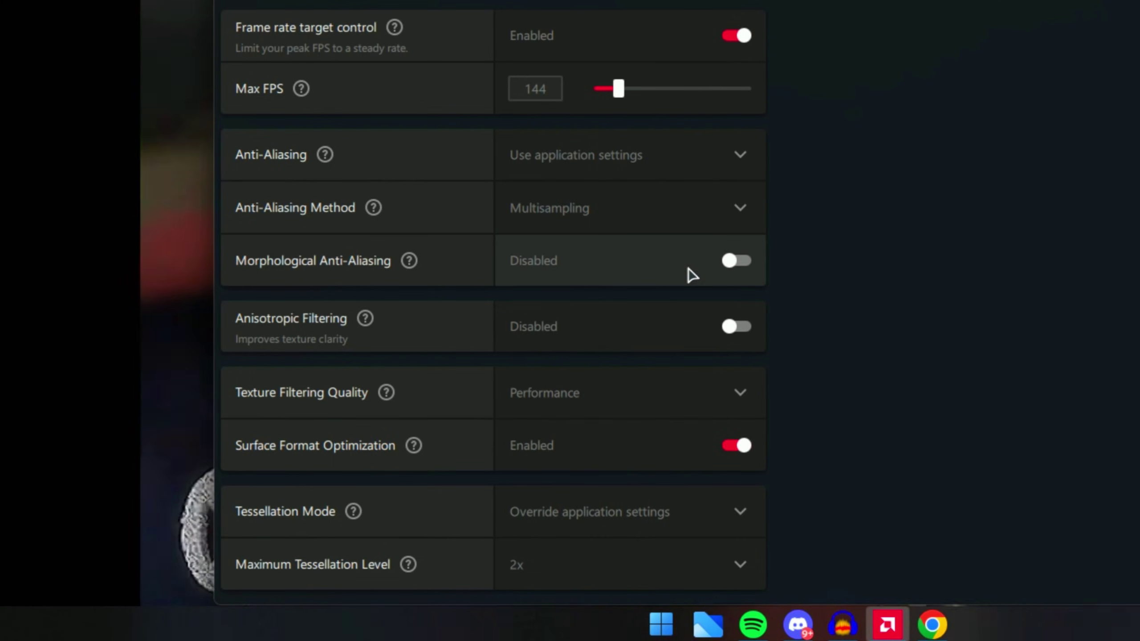
pyautogui.scroll(-1, 687, 271)
pyautogui.scroll(-5, 634, 256)
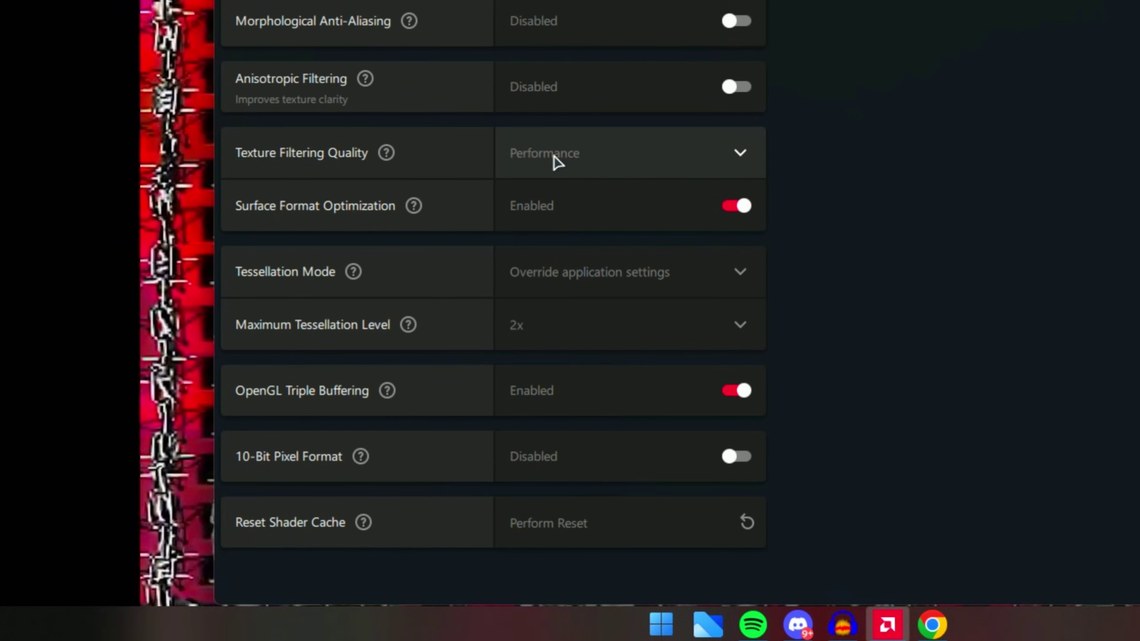
pyautogui.click(554, 157)
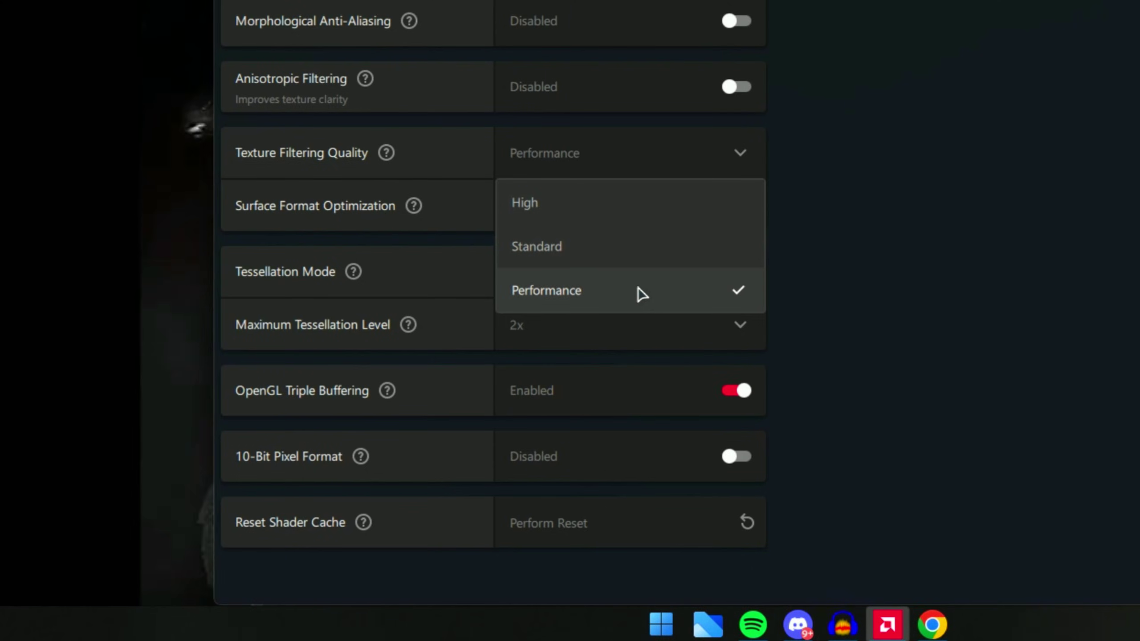
pyautogui.click(642, 292)
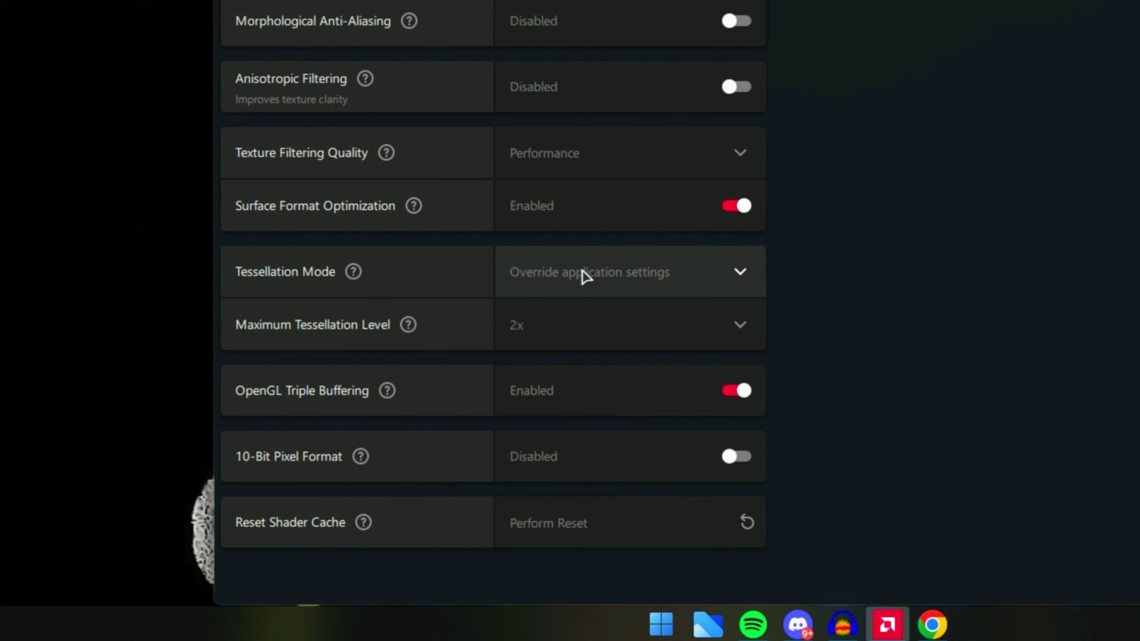
pyautogui.click(582, 273)
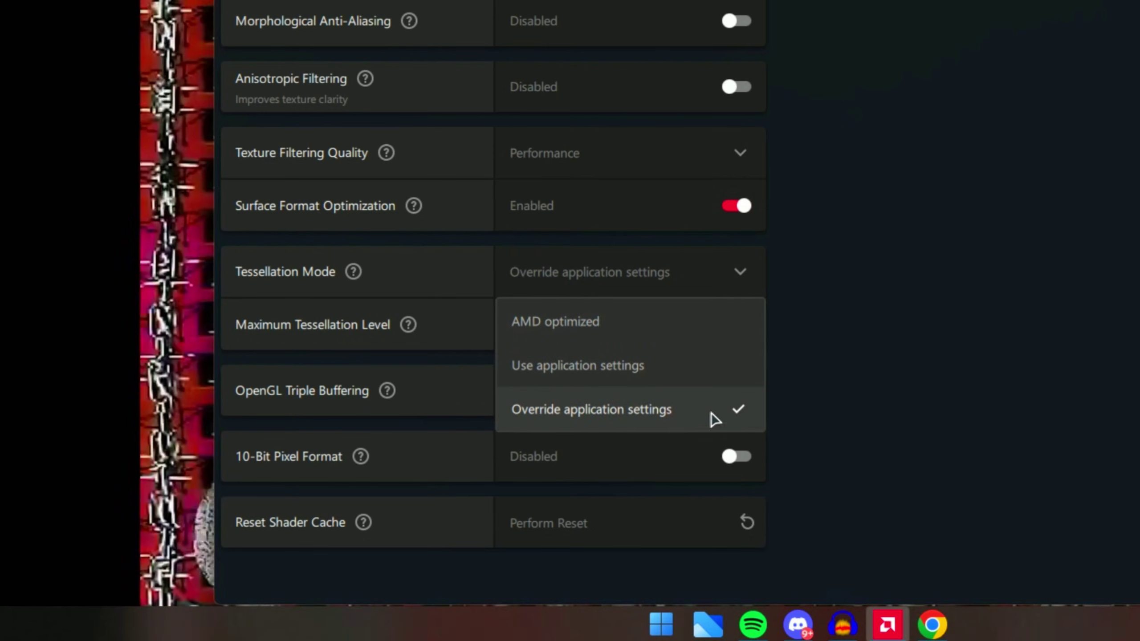
pyautogui.click(817, 371)
pyautogui.click(674, 283)
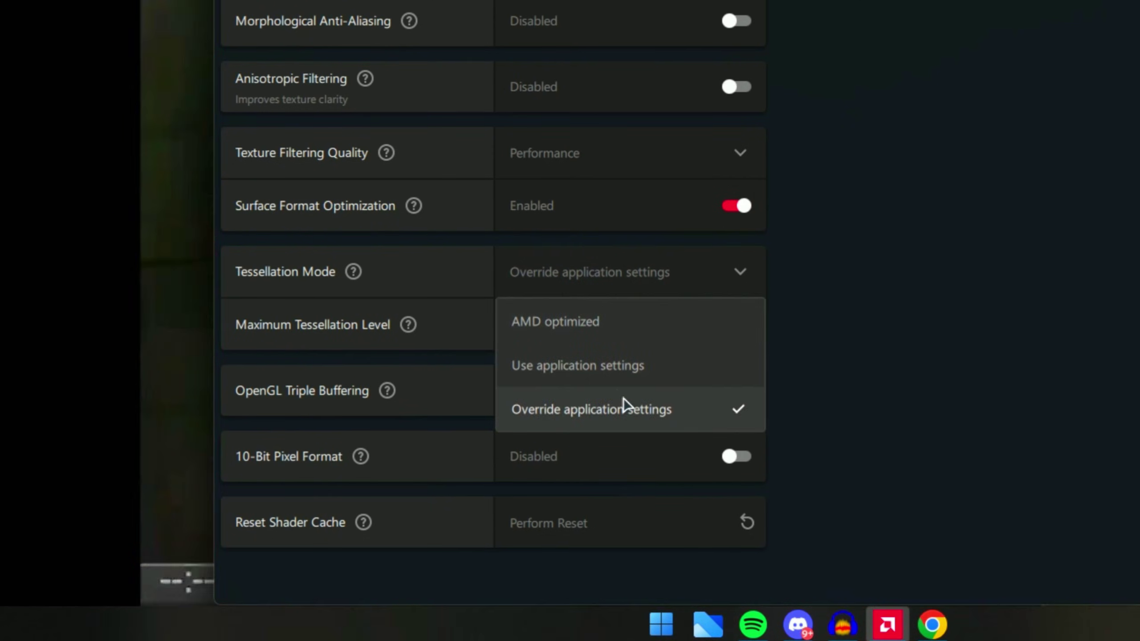
pyautogui.click(874, 320)
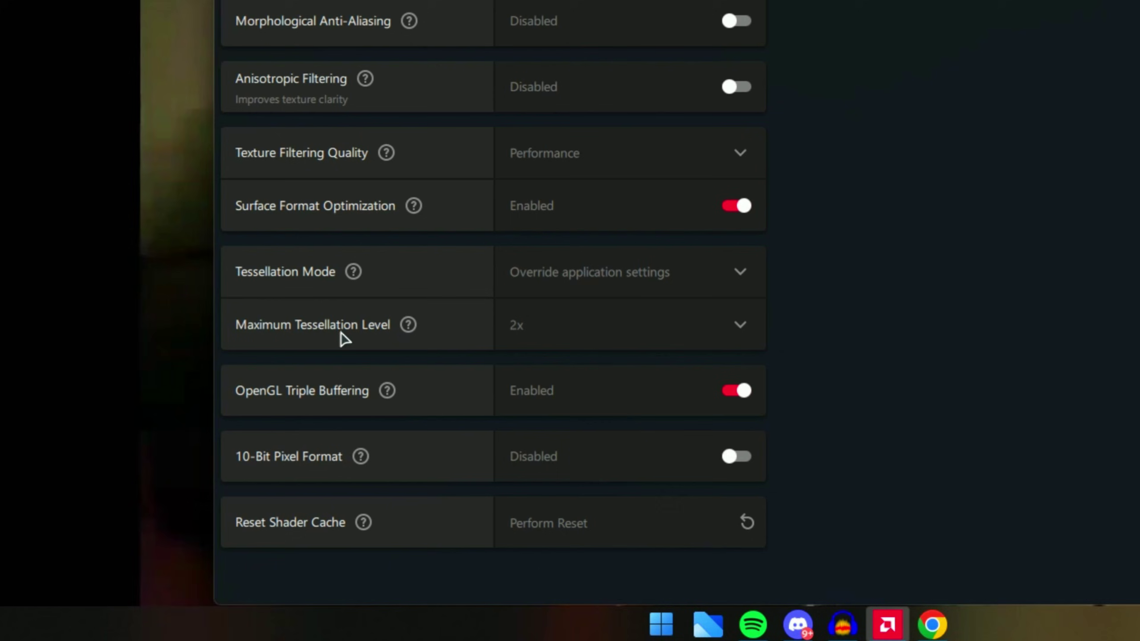
pyautogui.click(555, 336)
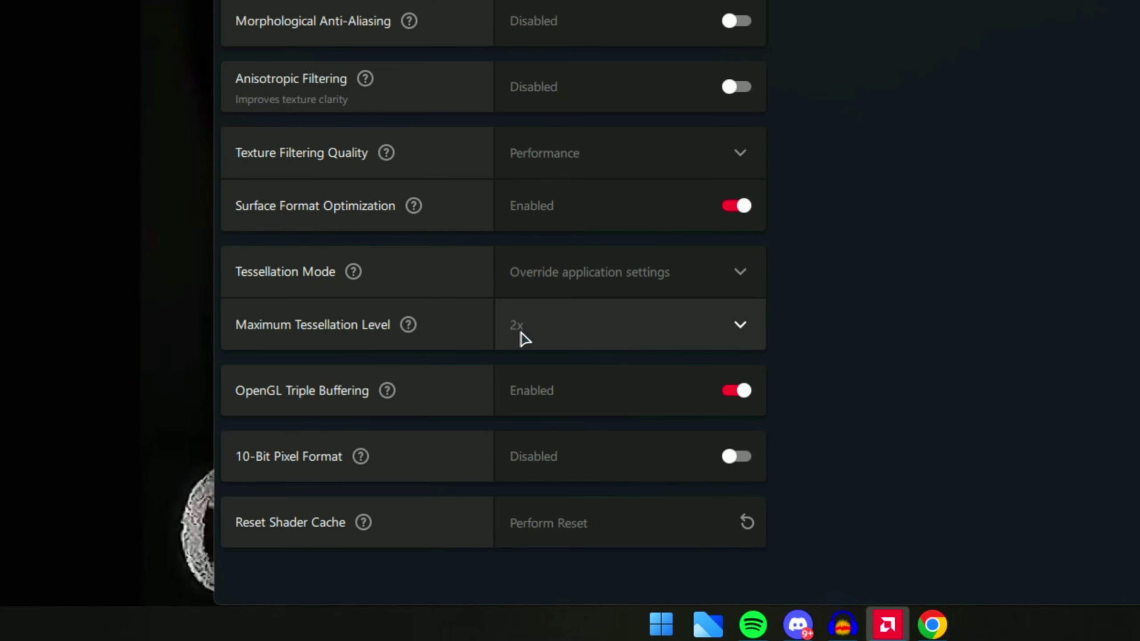
pyautogui.click(523, 336)
pyautogui.click(525, 337)
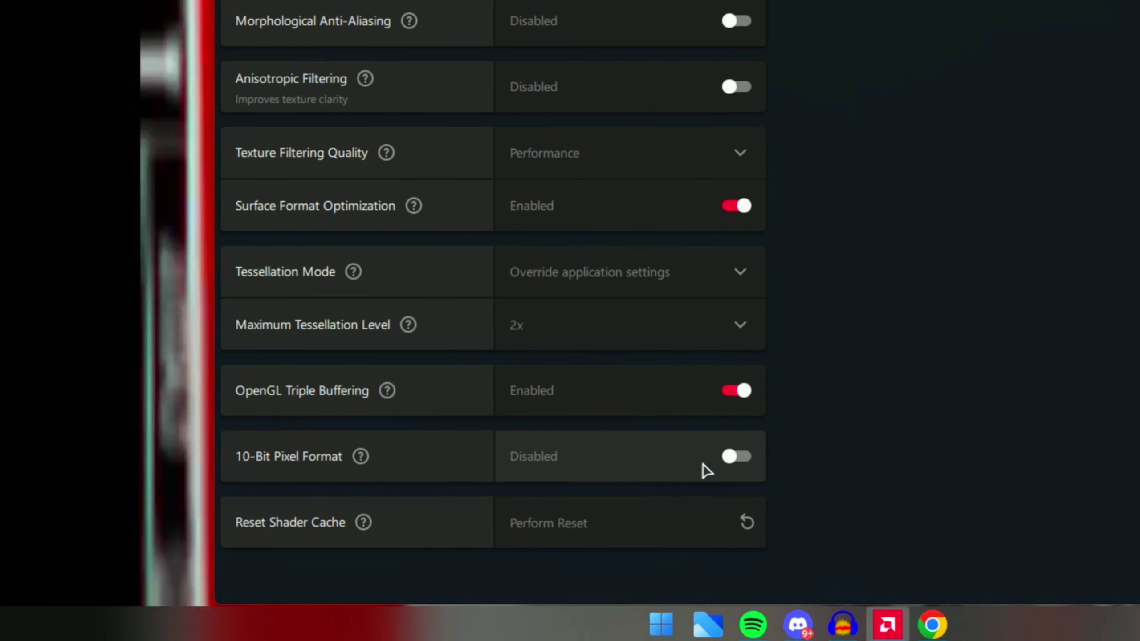
# Step: Scroll the Tuning page to the GPU section's automatic Overclock GPU option
pyautogui.scroll(20, 494, 314)
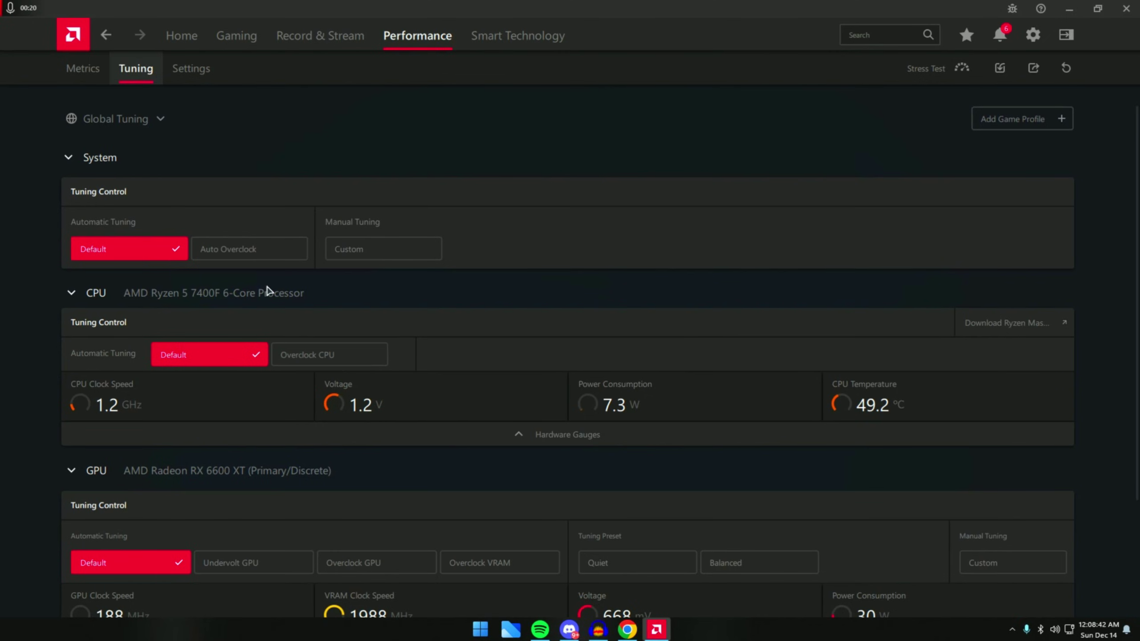
pyautogui.scroll(-3, 287, 256)
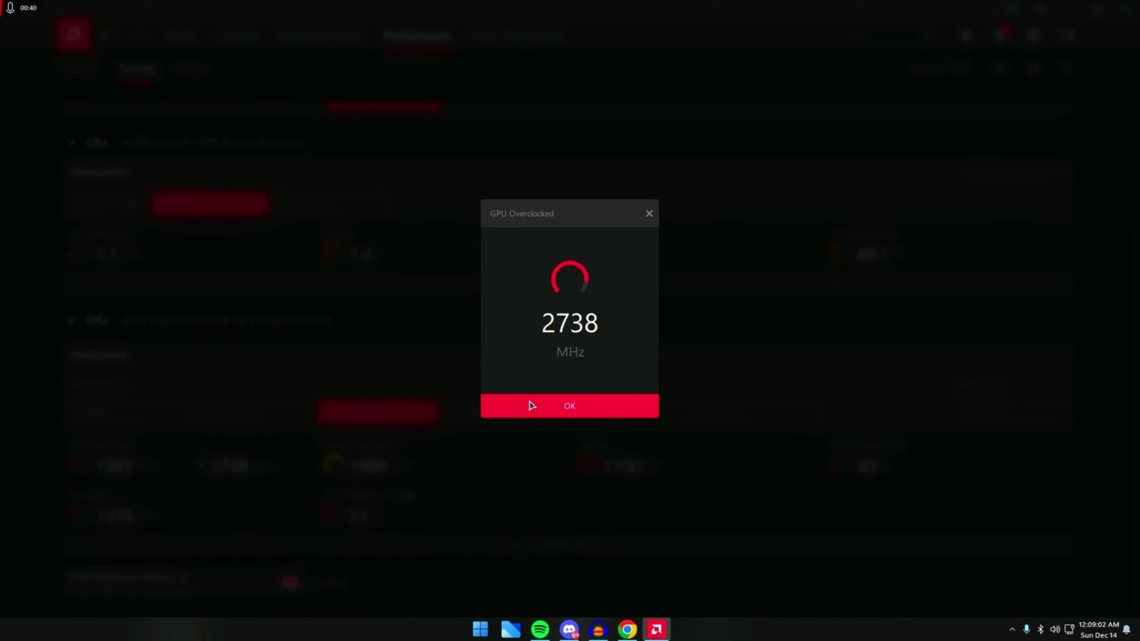
# Step: Close the GPU Overclocked (+2738 MHz) result and scroll down the Tuning page
pyautogui.click(532, 406)
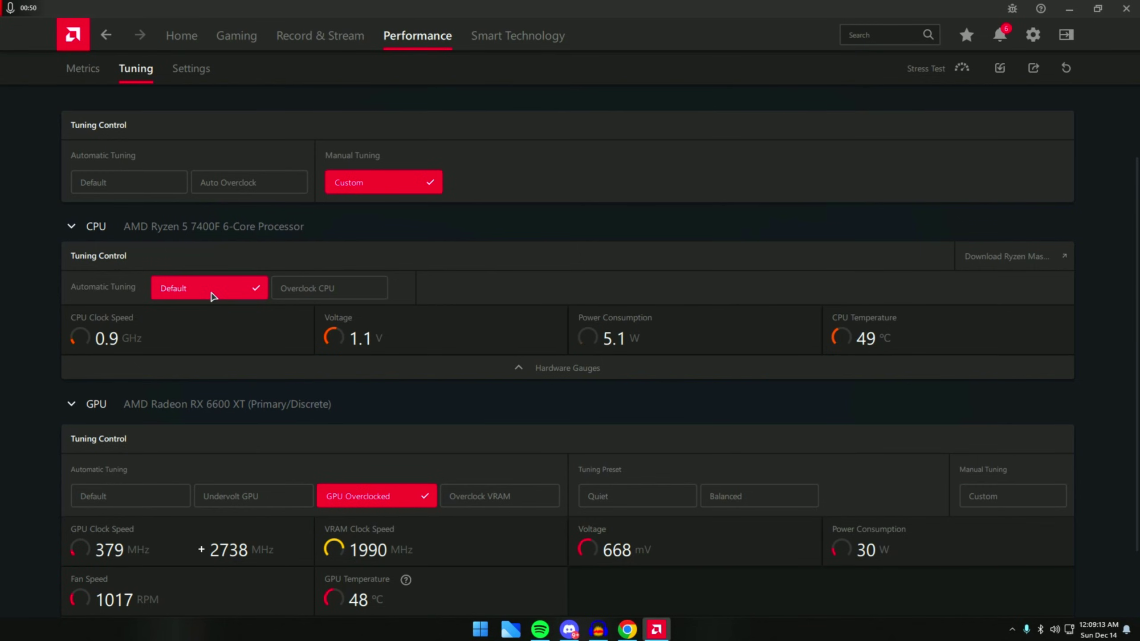
pyautogui.scroll(-2, 420, 433)
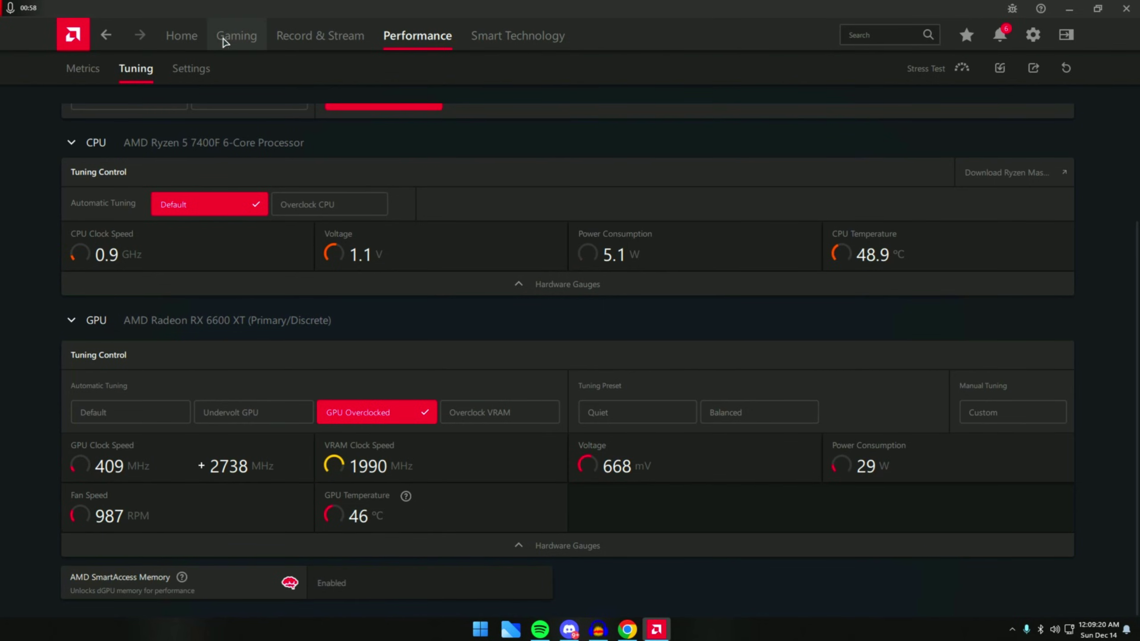
# Step: Browse the Performance Settings and Metrics pages, then switch to the Record & Stream section
pyautogui.click(190, 68)
pyautogui.click(84, 68)
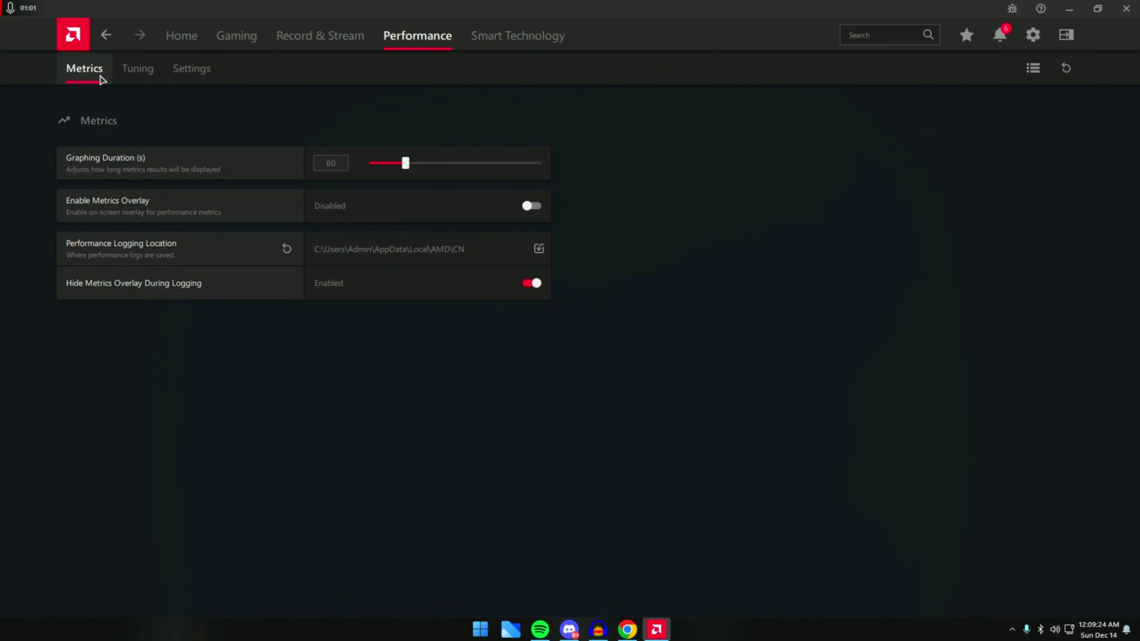
pyautogui.click(198, 76)
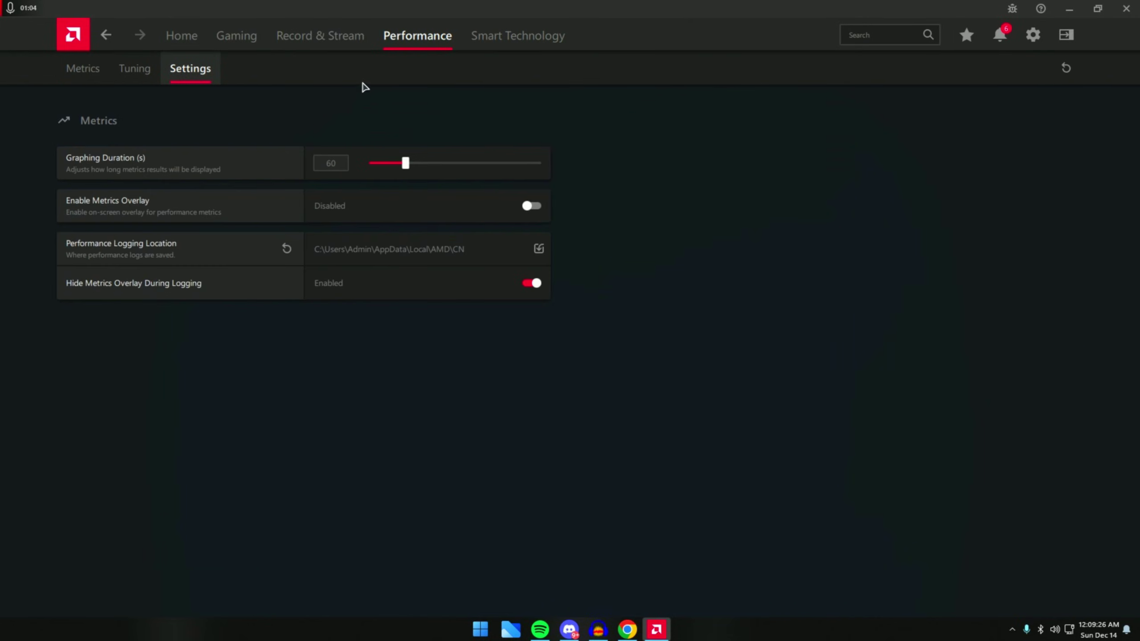
pyautogui.click(298, 38)
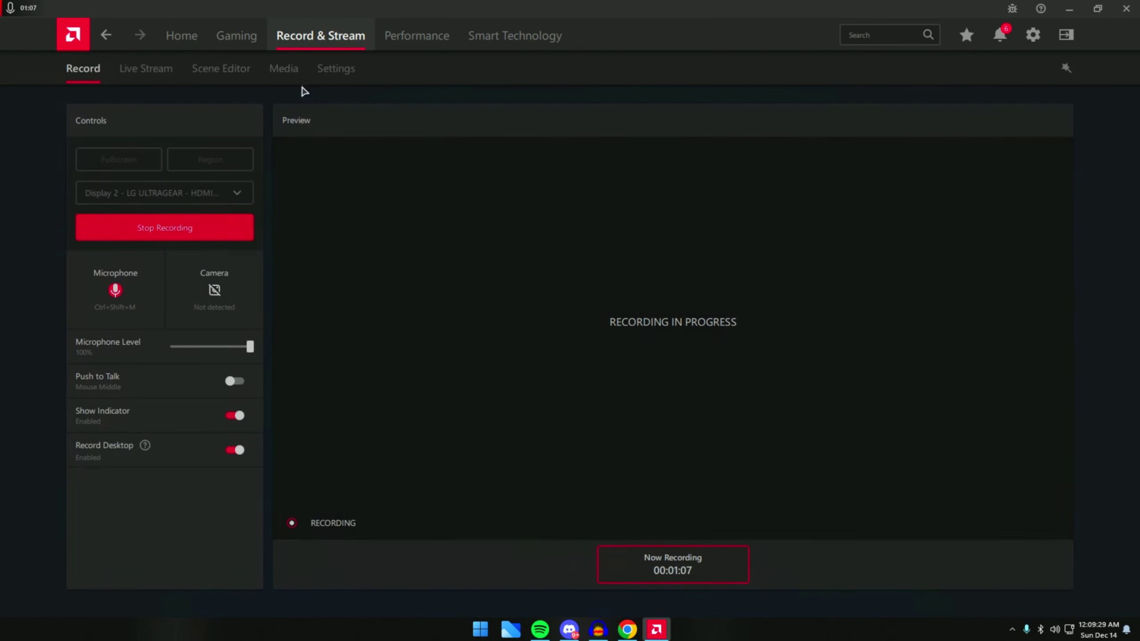